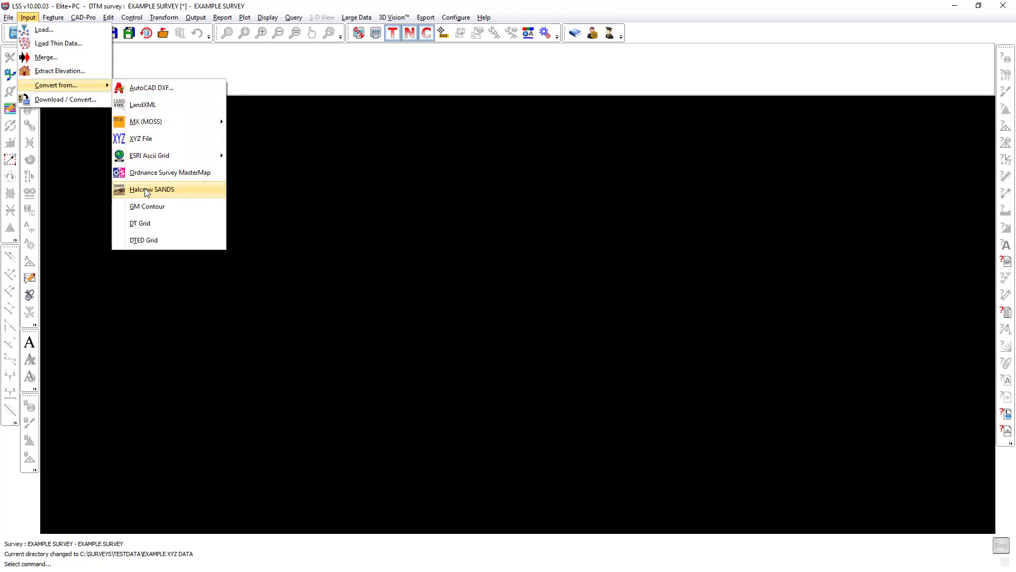
pyautogui.click(194, 18)
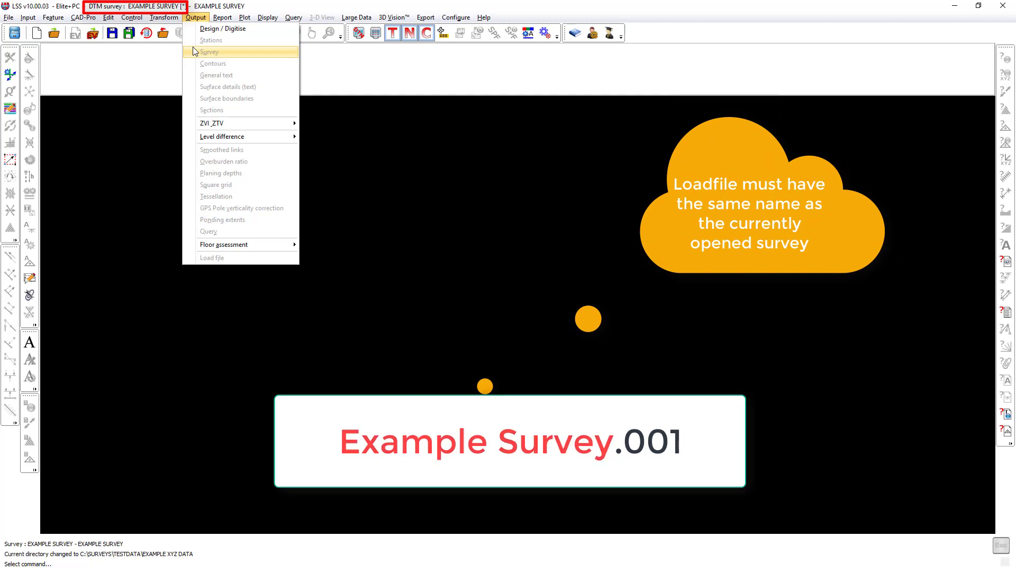
pyautogui.click(332, 69)
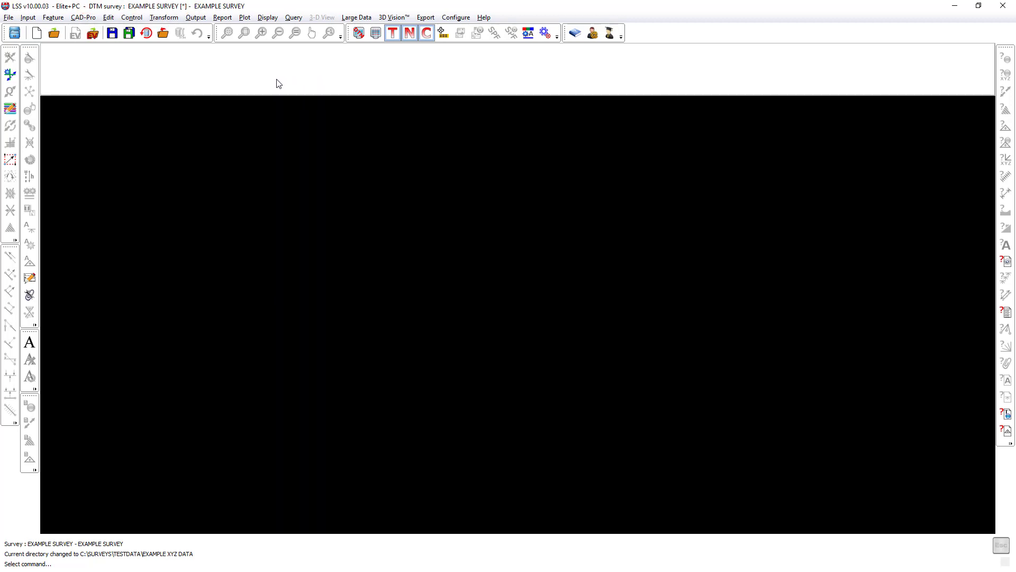
# Start converting the XYZ file Example Survey.XYZ into an LSS load file and proceed to its field assignments.
pyautogui.click(27, 17)
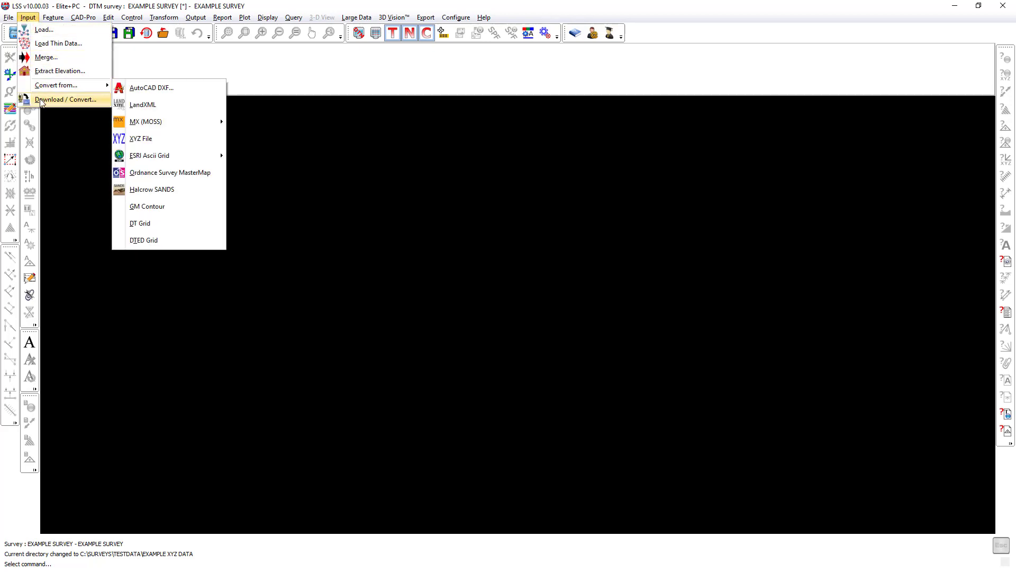
pyautogui.moveTo(41, 88)
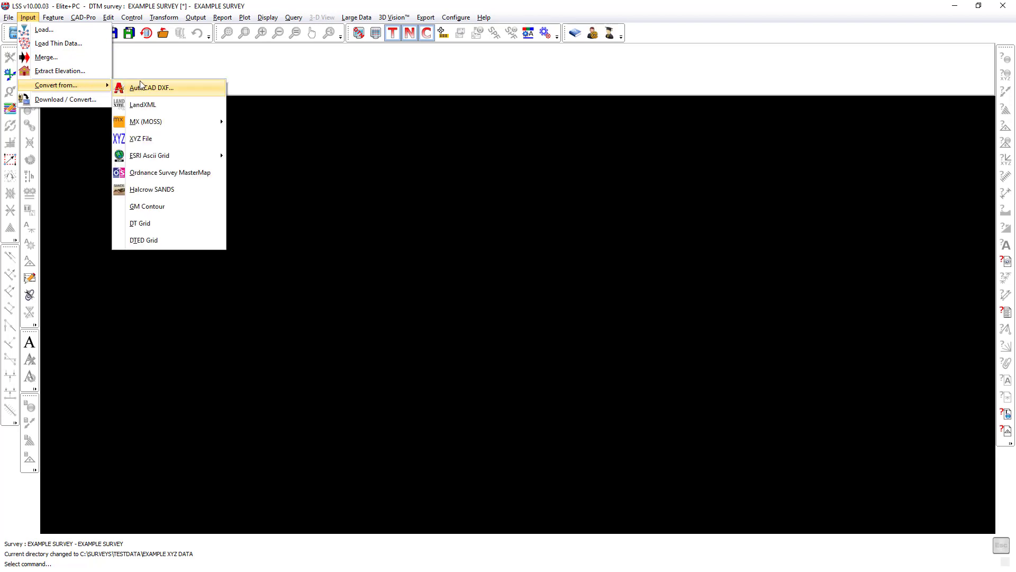
pyautogui.click(141, 138)
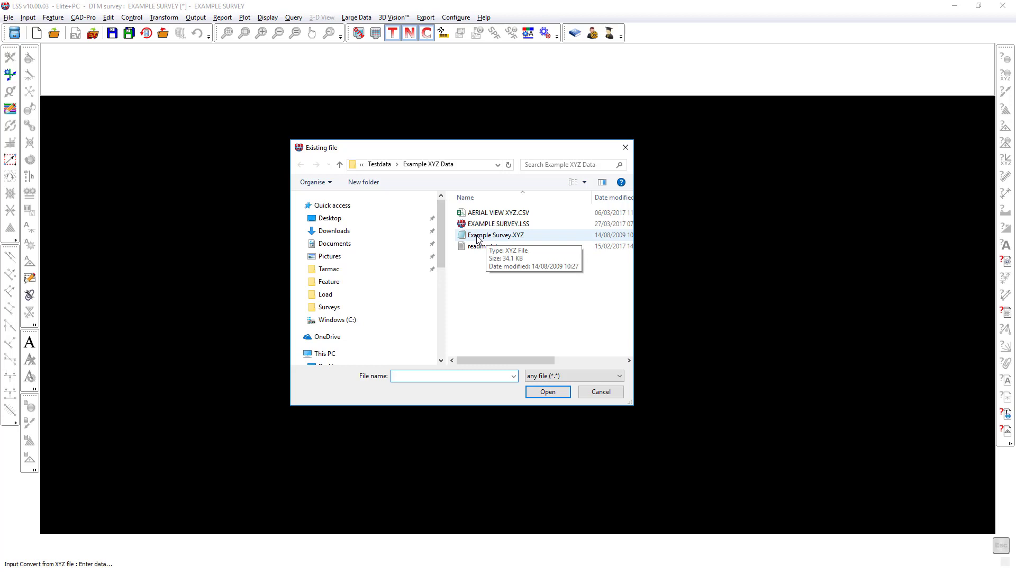
pyautogui.doubleClick(478, 236)
pyautogui.click(490, 386)
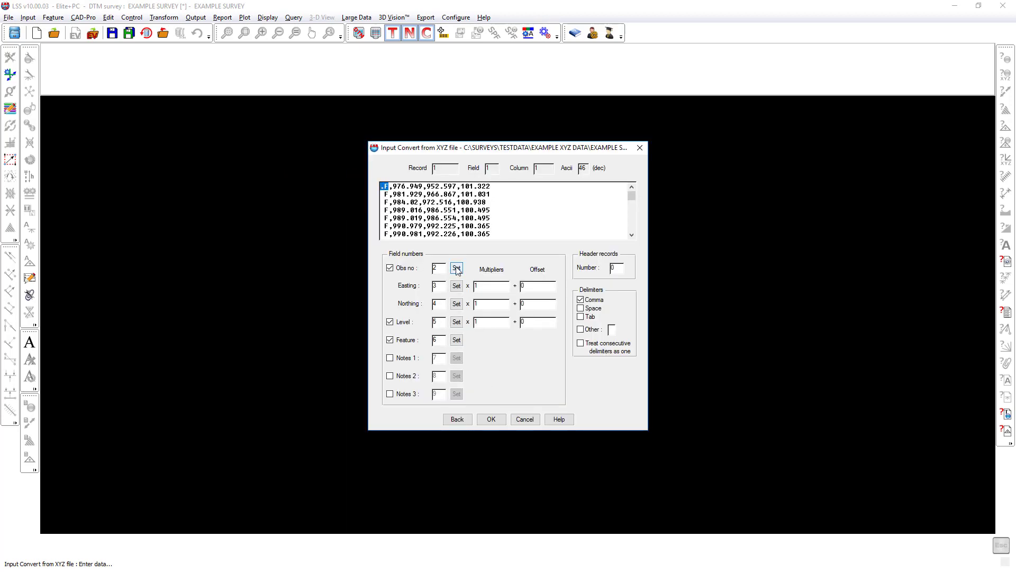
# Assign feature to field 1, easting to 2, northing to 3 and level to 4, exclude the observation number, and run the conversion.
pyautogui.click(457, 339)
pyautogui.click(411, 187)
pyautogui.doubleClick(412, 186)
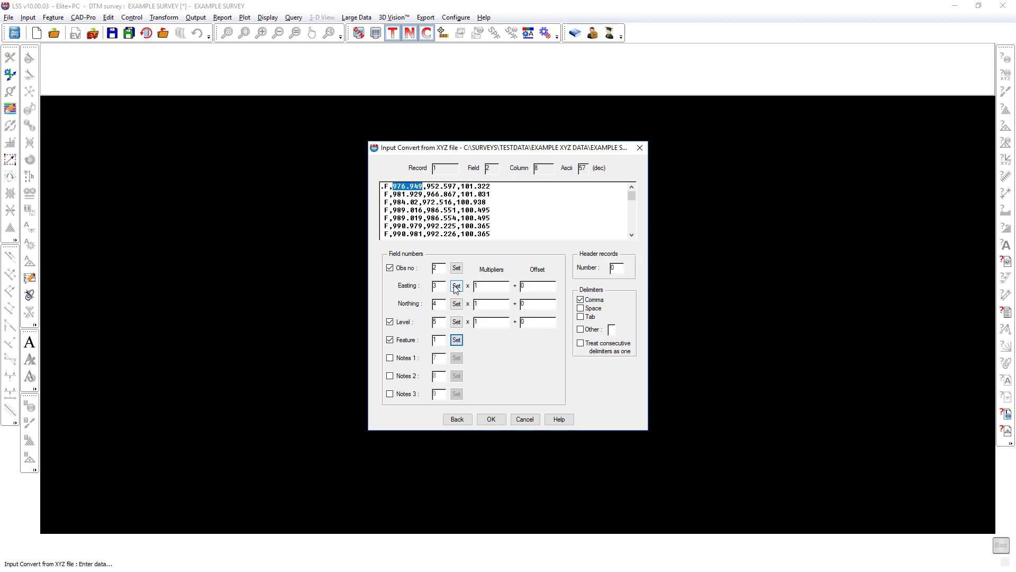
pyautogui.click(456, 285)
pyautogui.doubleClick(441, 186)
pyautogui.click(456, 304)
pyautogui.doubleClick(470, 186)
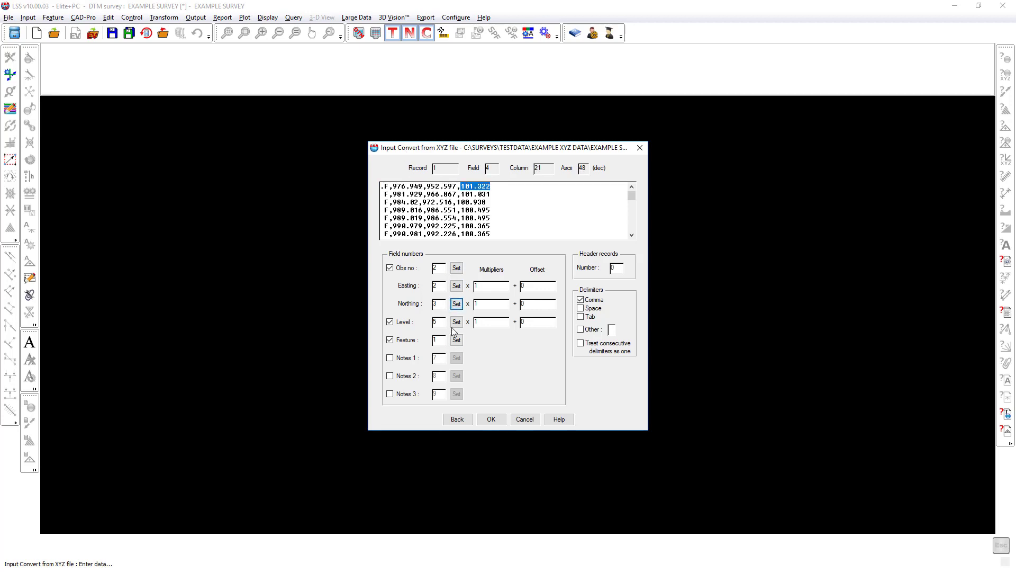
pyautogui.click(456, 321)
pyautogui.click(390, 268)
pyautogui.click(488, 419)
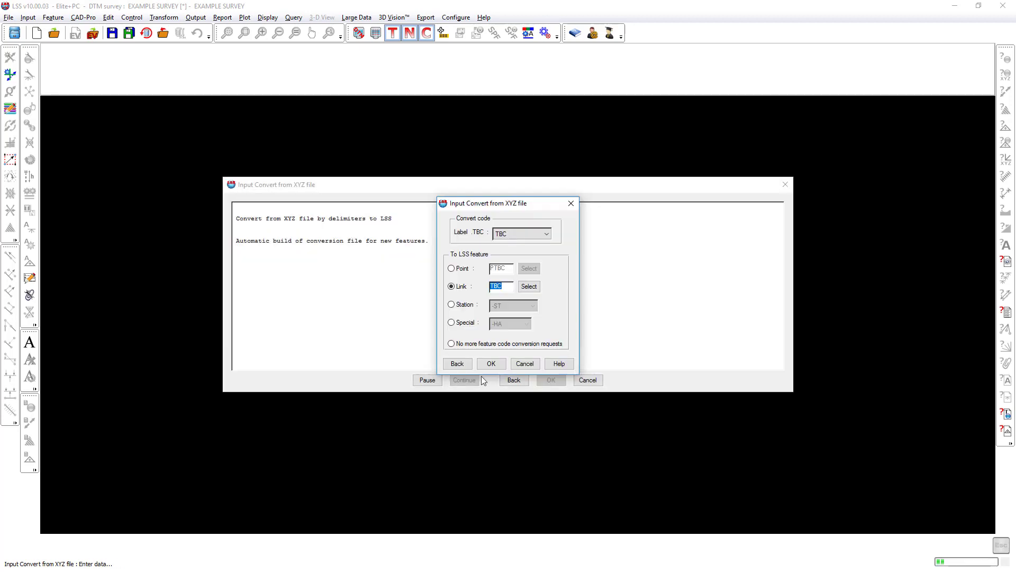
# Complete the conversion with TBC as a link feature, saving load file EXAMPLE SURVEY.001 and a description file XYZLSS??.XDF.
pyautogui.click(483, 363)
pyautogui.click(547, 380)
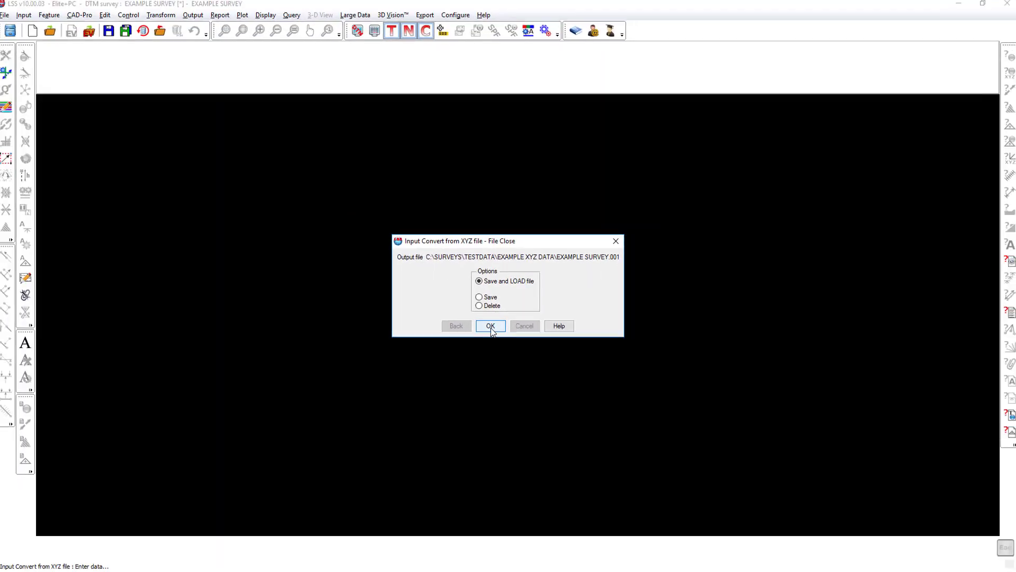
pyautogui.click(491, 327)
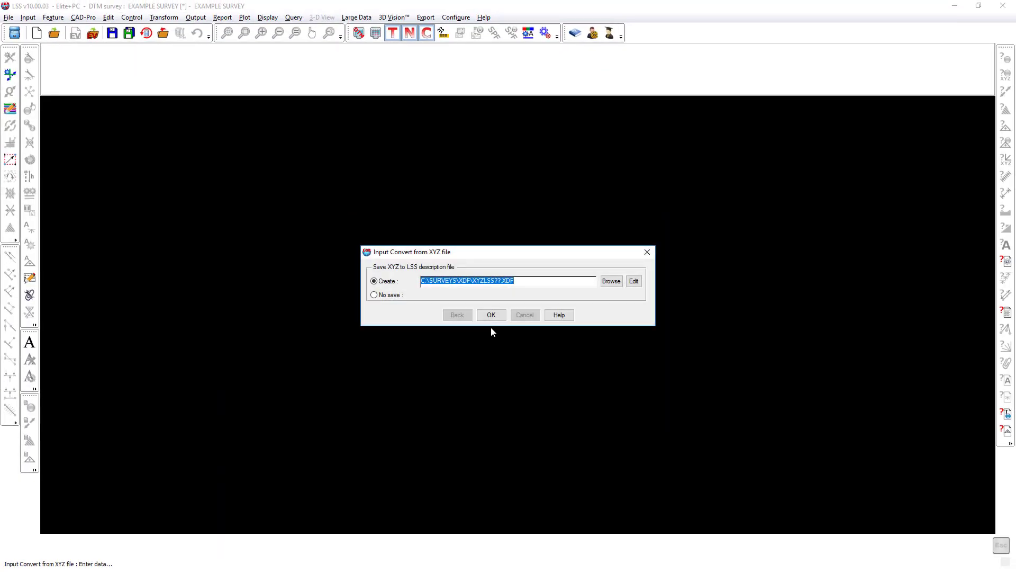
pyautogui.click(492, 315)
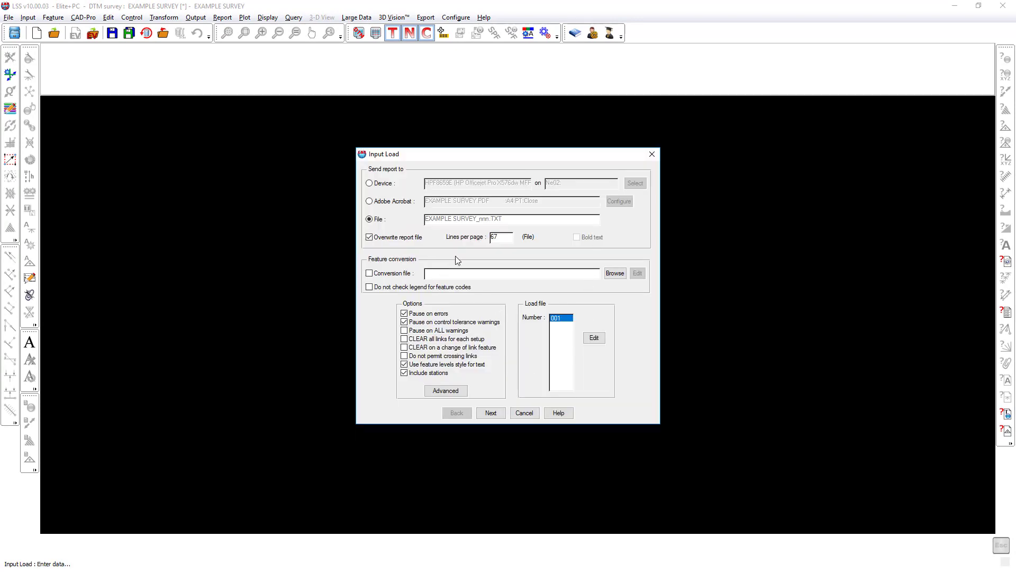
pyautogui.click(534, 413)
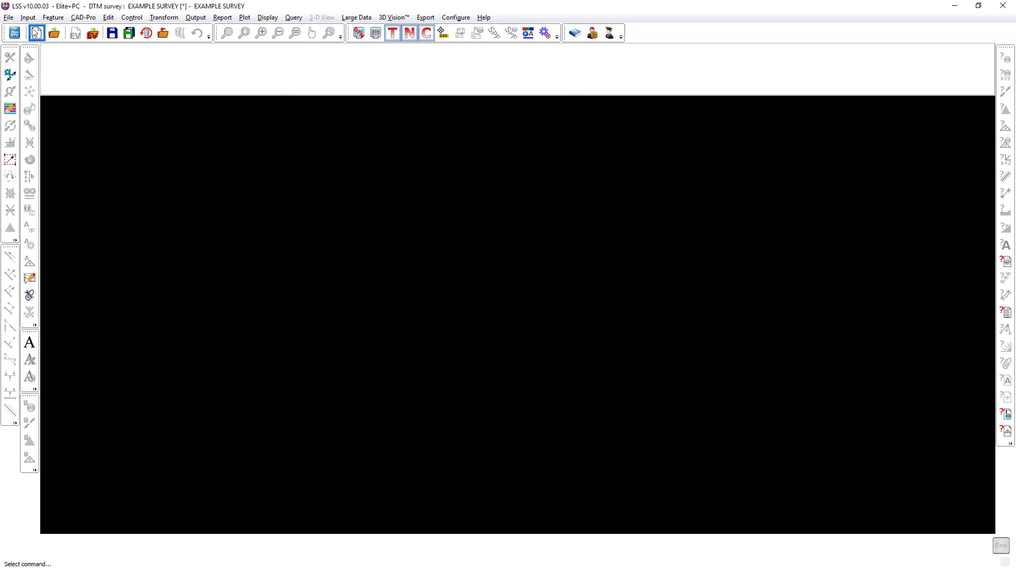
# Verify load file 001 with the Load command, checking its advanced options and choosing no more feature code conversion requests.
pyautogui.click(29, 18)
pyautogui.click(38, 32)
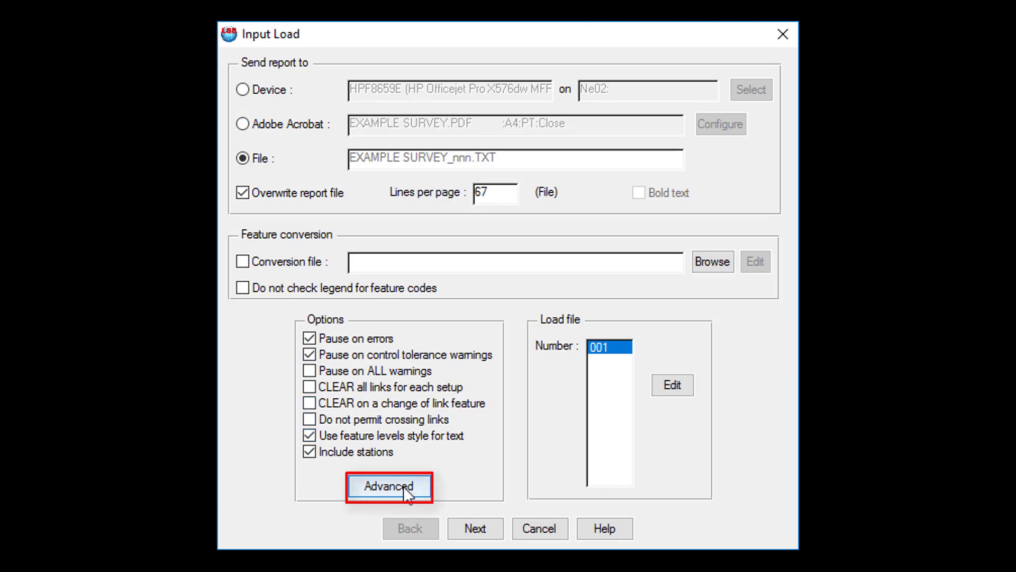
pyautogui.click(389, 486)
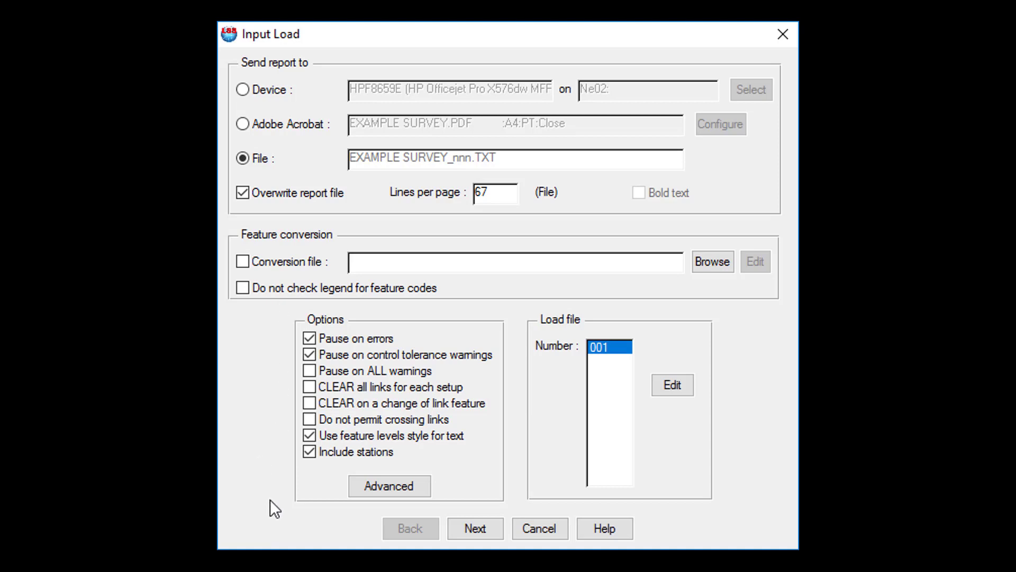
pyautogui.click(485, 529)
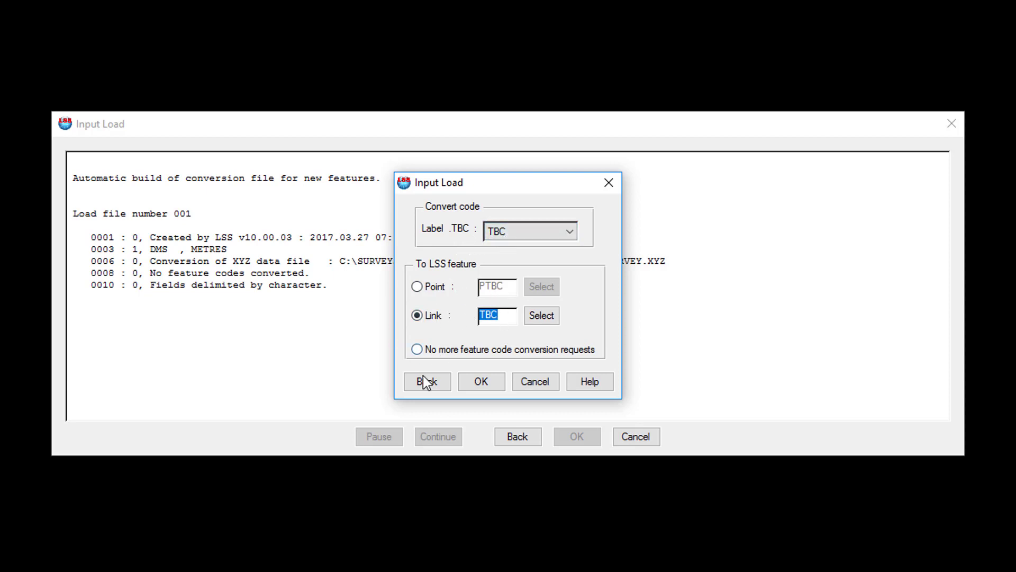
pyautogui.click(417, 349)
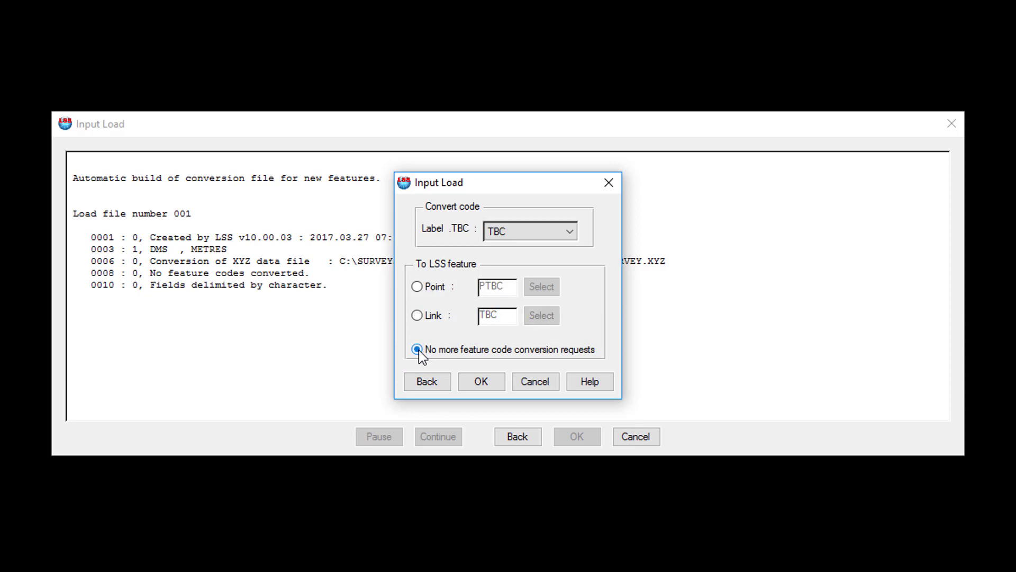
pyautogui.click(480, 382)
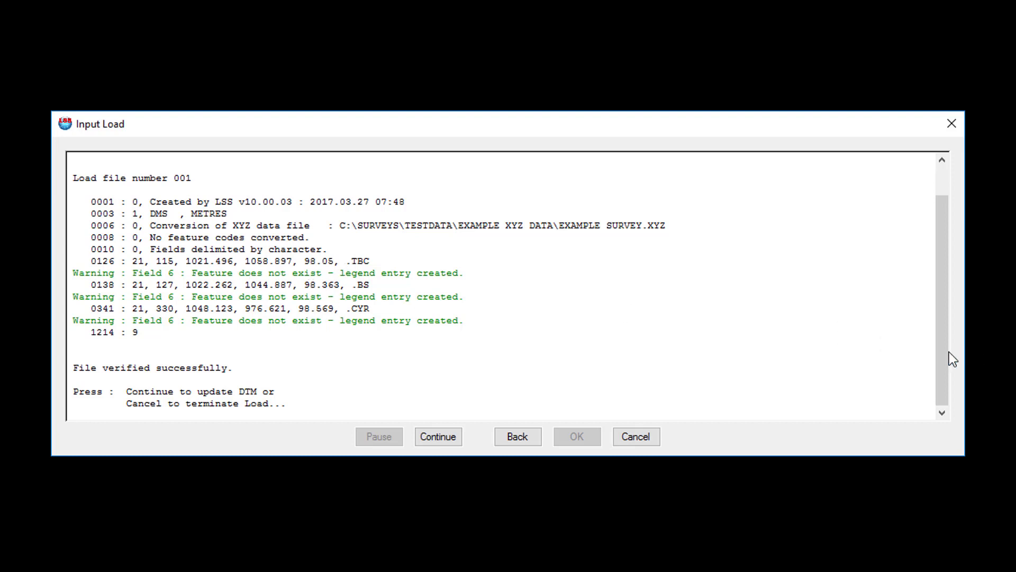
# Check the verification report, continue the load to update the DTM, and close the report.
pyautogui.moveTo(945, 351)
pyautogui.mouseDown()
pyautogui.moveTo(949, 297)
pyautogui.moveTo(948, 367)
pyautogui.mouseUp()
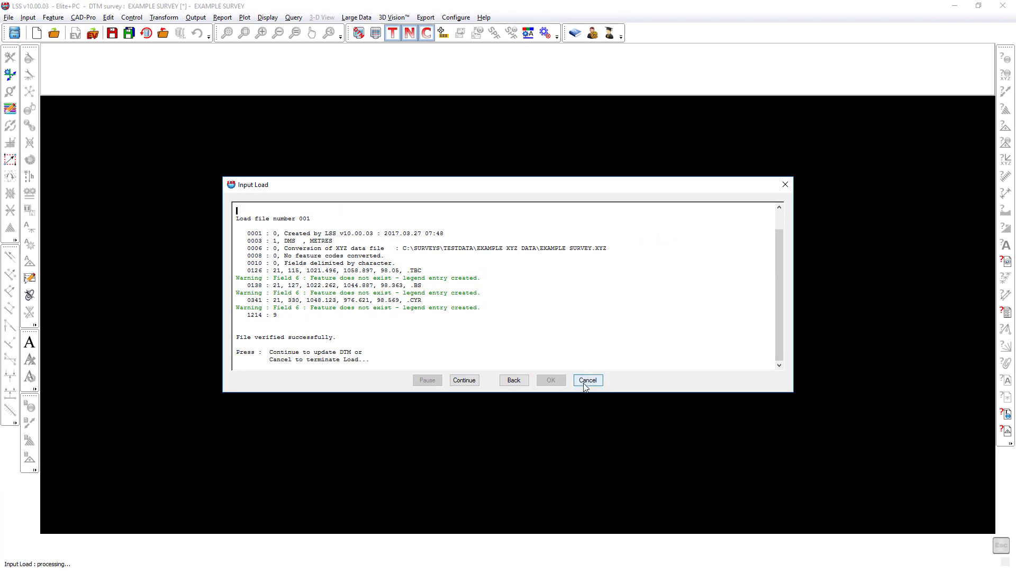
pyautogui.click(461, 380)
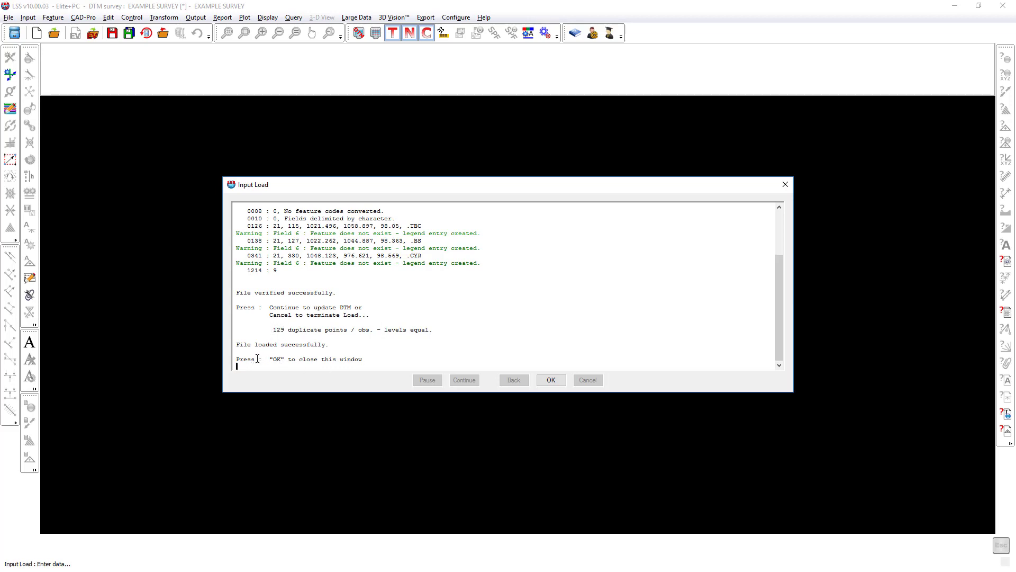
pyautogui.click(552, 380)
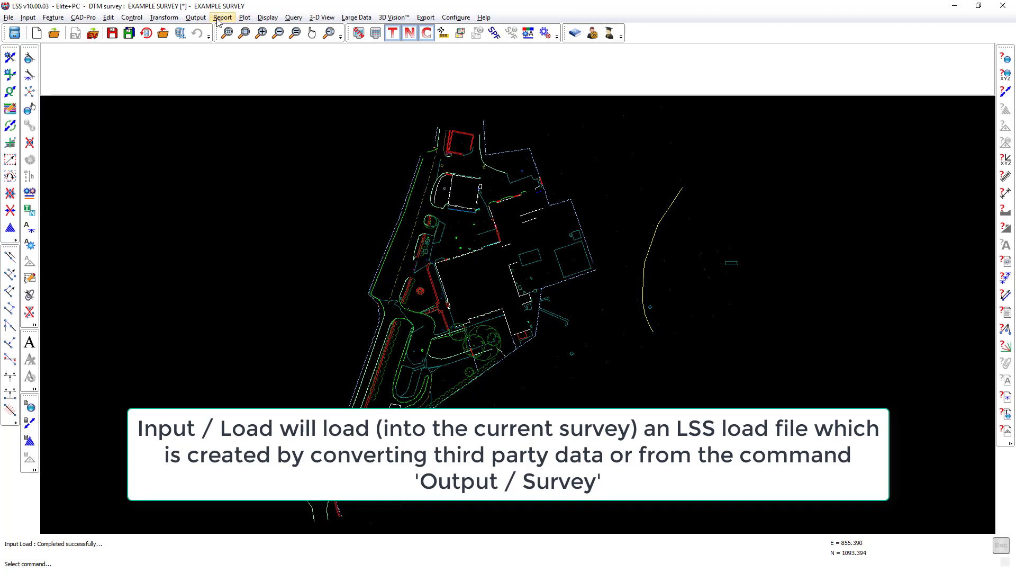
pyautogui.click(199, 19)
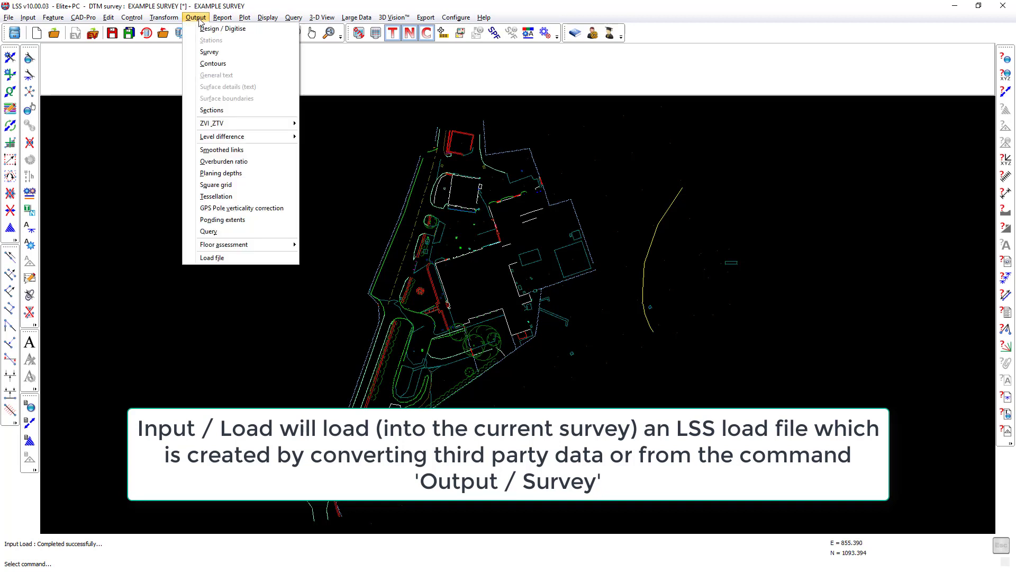
pyautogui.click(335, 75)
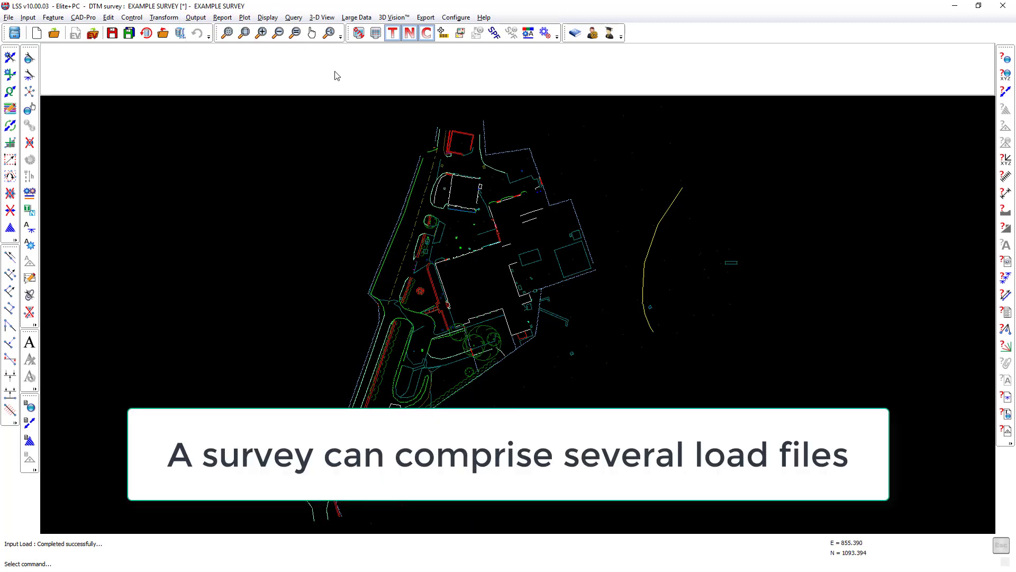